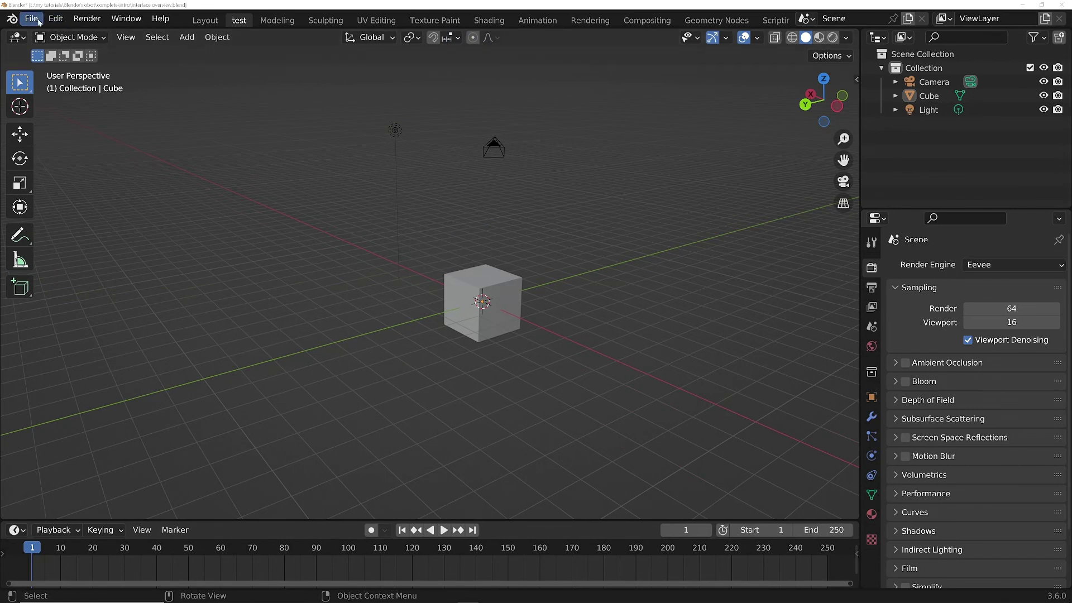
- Enable Auto Depth and Zoom to Mouse Position in the Navigation preferences
{"action": "left_click", "coordinate": [56, 19]}
{"action": "left_click", "coordinate": [124, 217]}
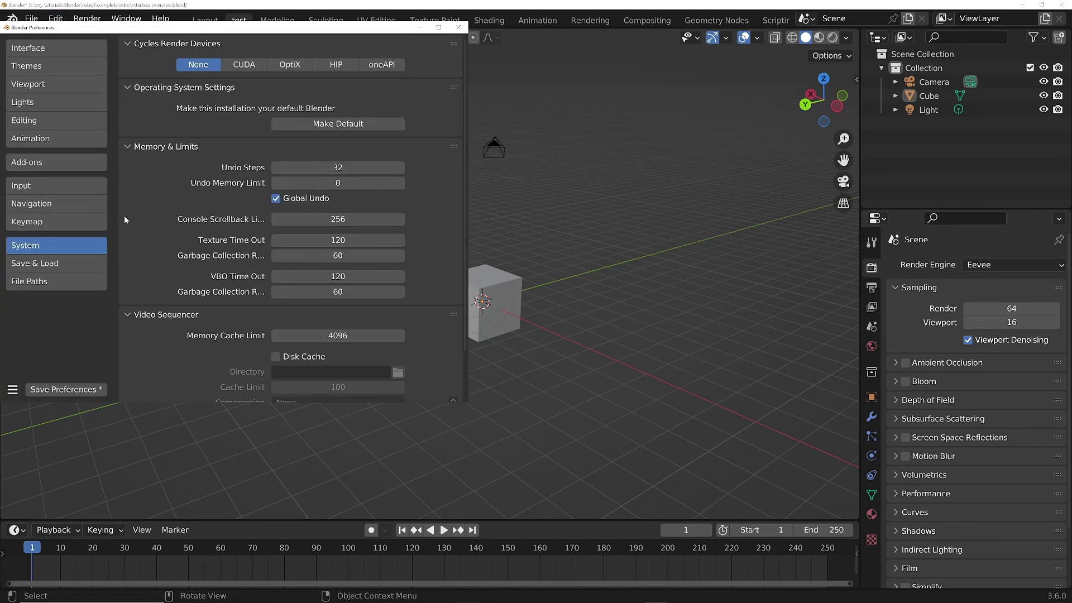
{"action": "left_click", "coordinate": [47, 204]}
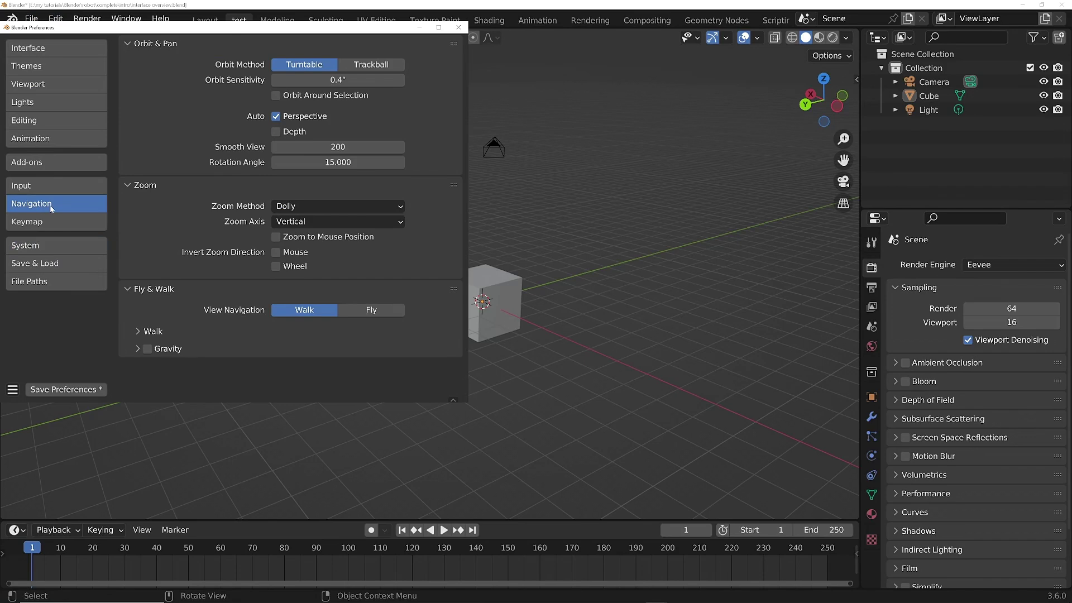
{"action": "left_click", "coordinate": [276, 131]}
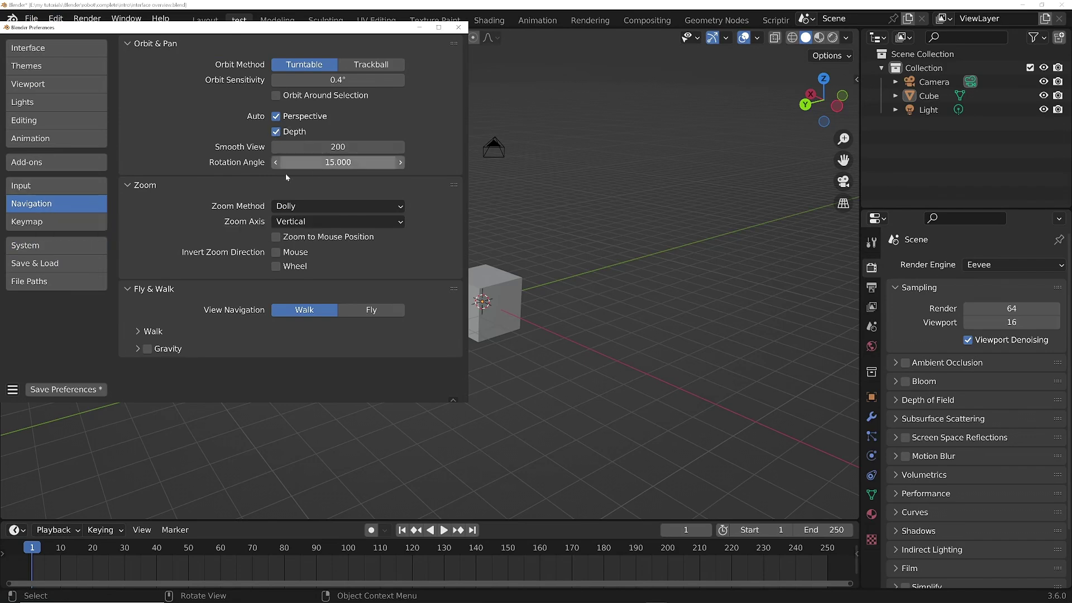
{"action": "left_click", "coordinate": [276, 237]}
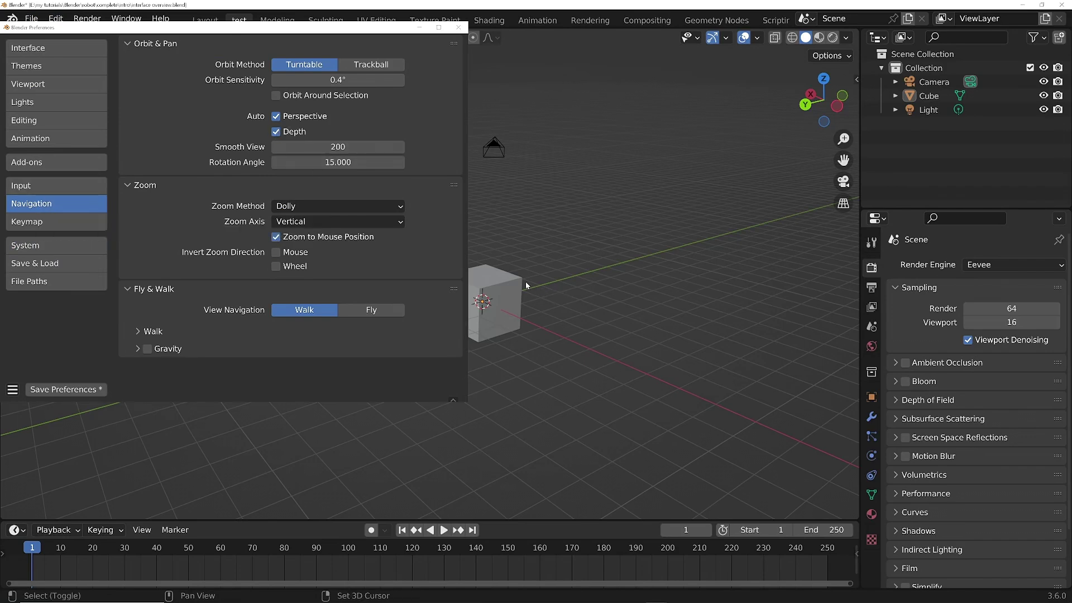
- Test the new navigation by orbiting and zooming around the cube, then show the Keymap preferences
{"action": "middle_click_drag", "start_coordinate": [524, 281], "coordinate": [621, 287]}
{"action": "scroll", "coordinate": [619, 212], "scroll_direction": "up", "scroll_amount": 5}
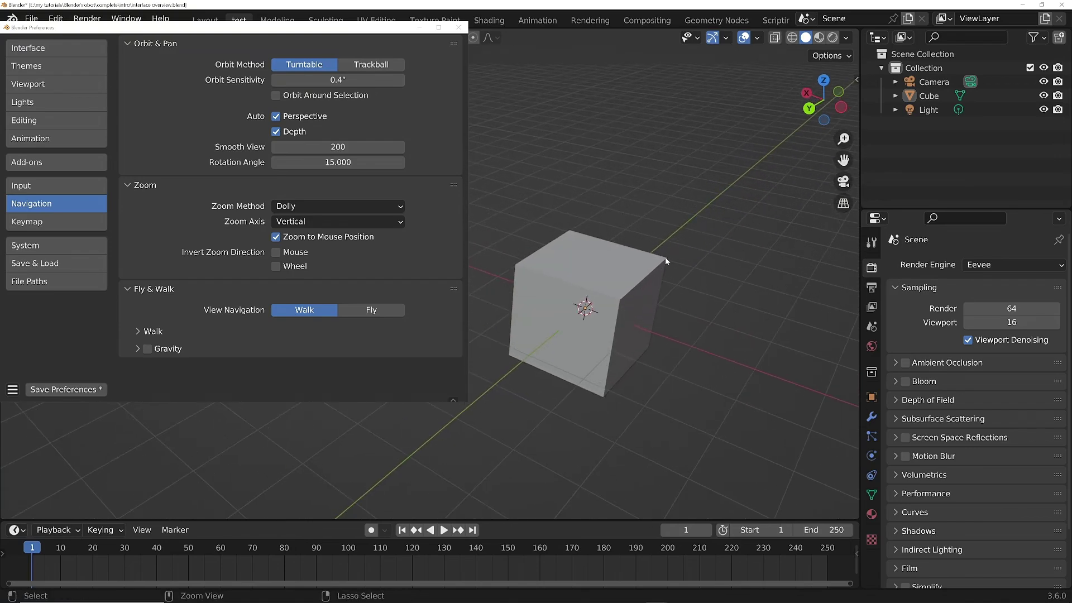
{"action": "scroll", "coordinate": [667, 192], "scroll_direction": "up", "scroll_amount": 2}
{"action": "scroll", "coordinate": [571, 283], "scroll_direction": "down", "scroll_amount": 3}
{"action": "scroll", "coordinate": [514, 247], "scroll_direction": "up", "scroll_amount": 5}
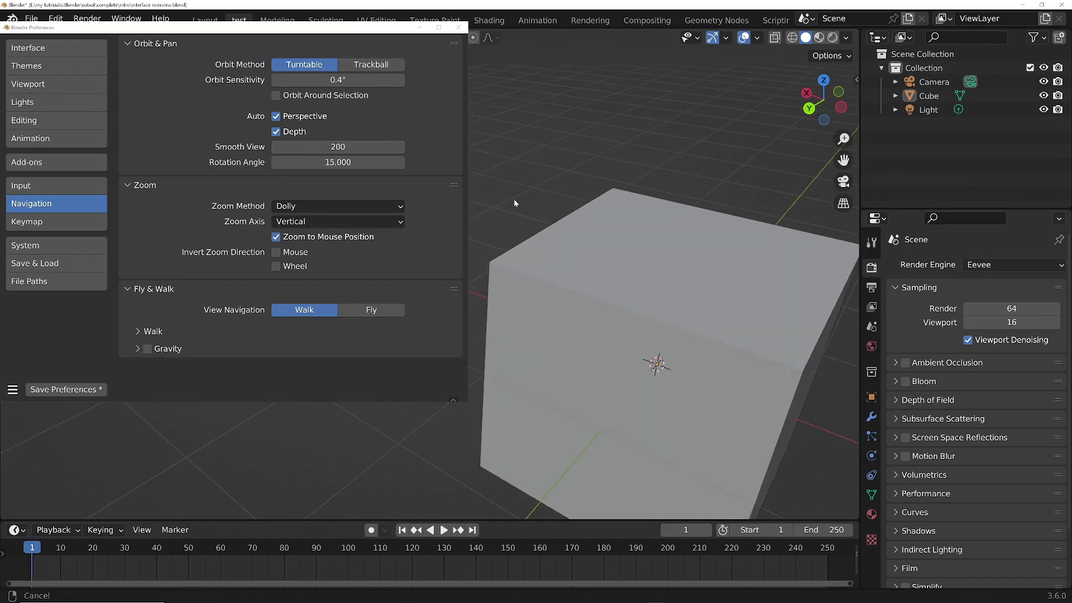
{"action": "middle_click_drag", "start_coordinate": [796, 364], "coordinate": [598, 268]}
{"action": "middle_click_drag", "start_coordinate": [527, 252], "coordinate": [553, 251]}
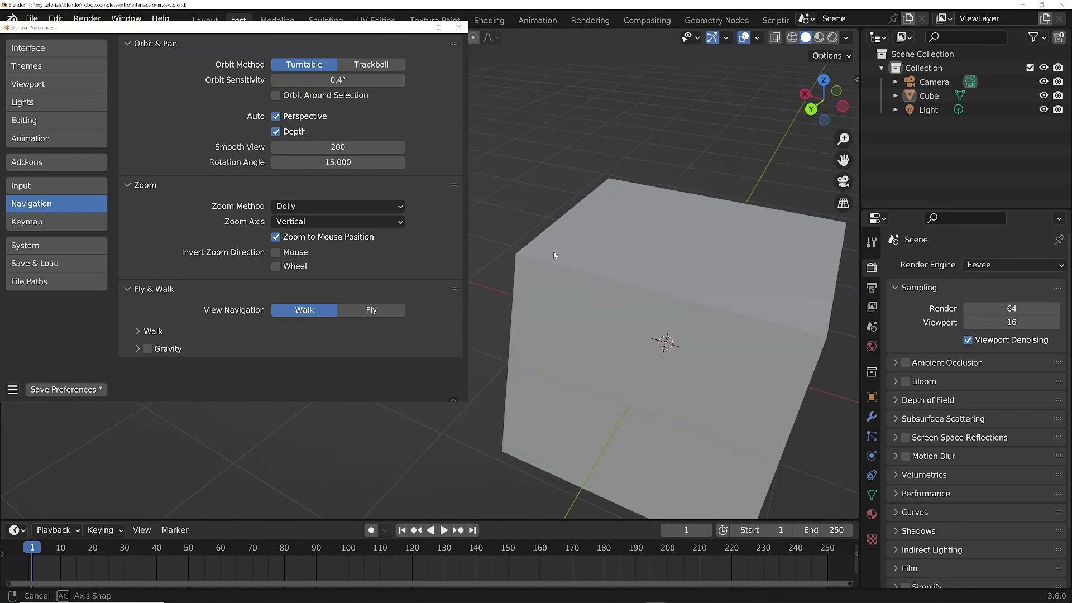
{"action": "left_click", "coordinate": [19, 224]}
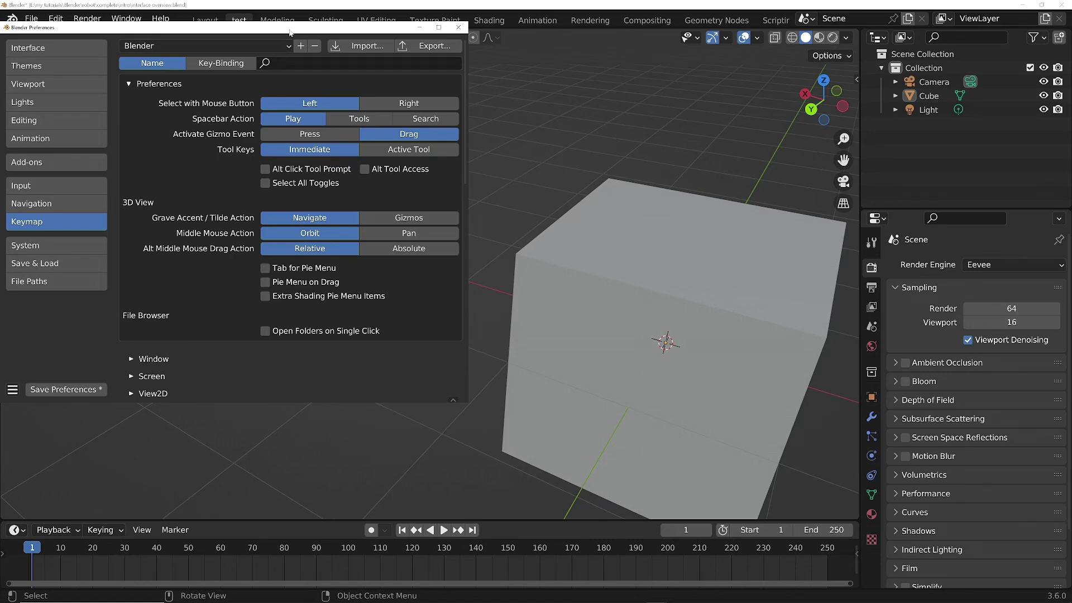
- Move the Preferences window lower and test the Tab mode pie, staying in Object Mode
{"action": "left_click_drag", "start_coordinate": [290, 28], "coordinate": [336, 223]}
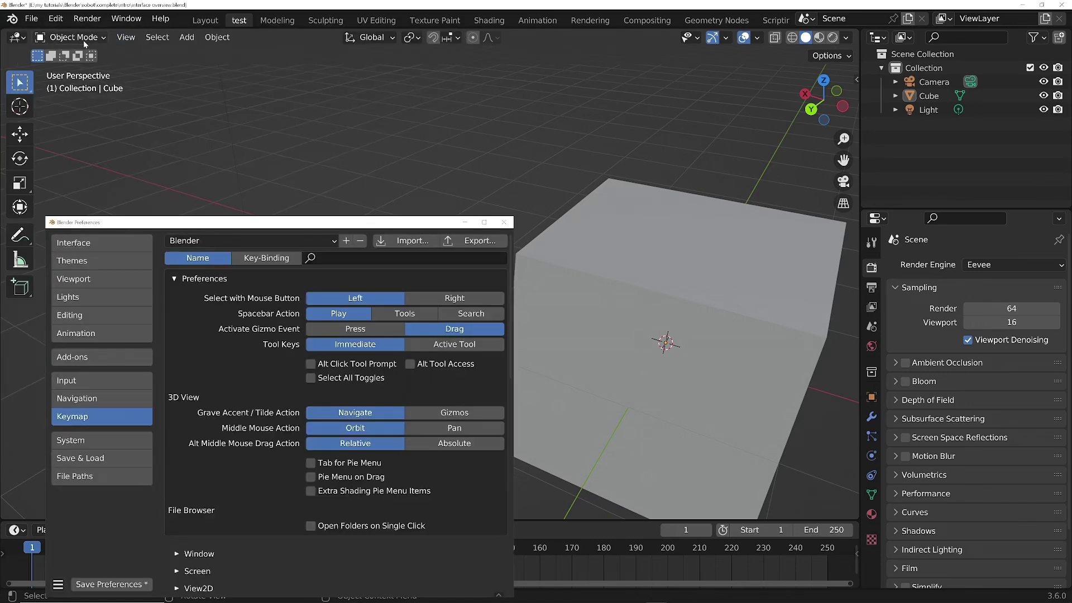
{"action": "left_click", "coordinate": [102, 40]}
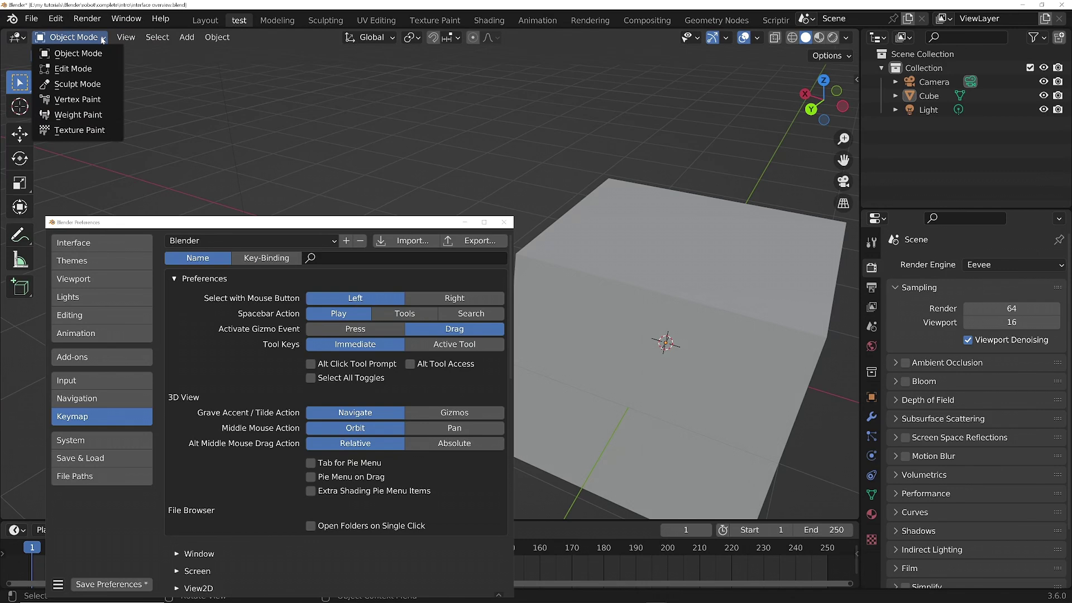
{"action": "left_click", "coordinate": [103, 40]}
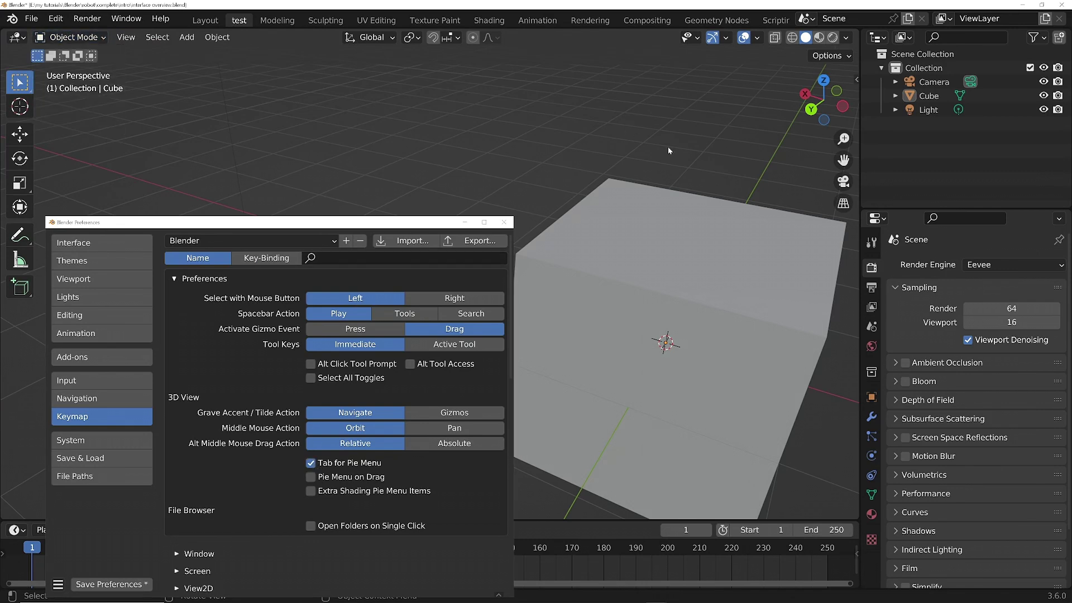
{"action": "key", "text": "Tab"}
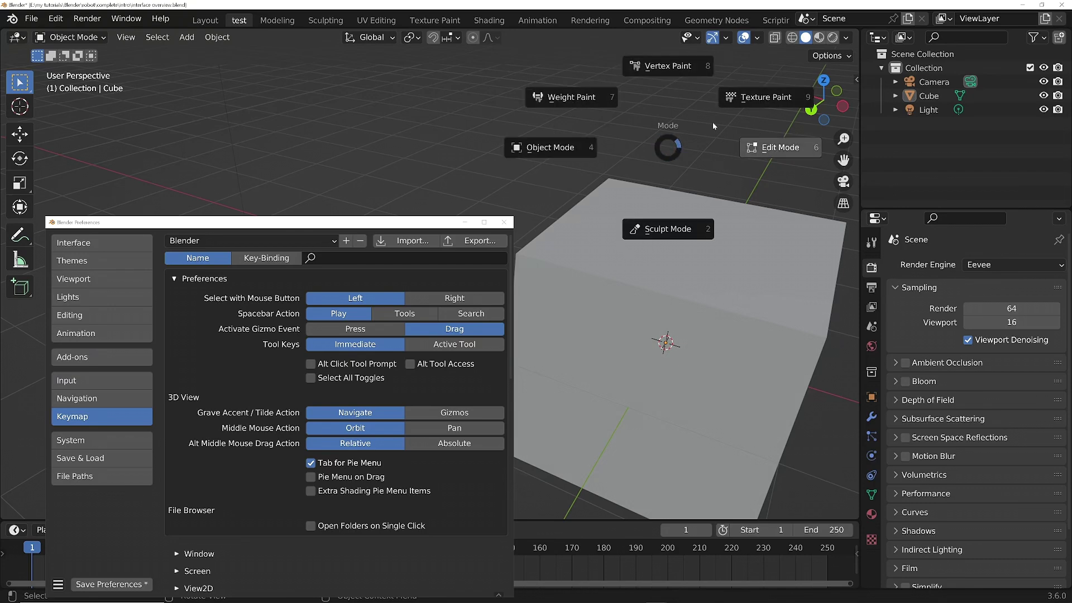
{"action": "left_click", "coordinate": [551, 126]}
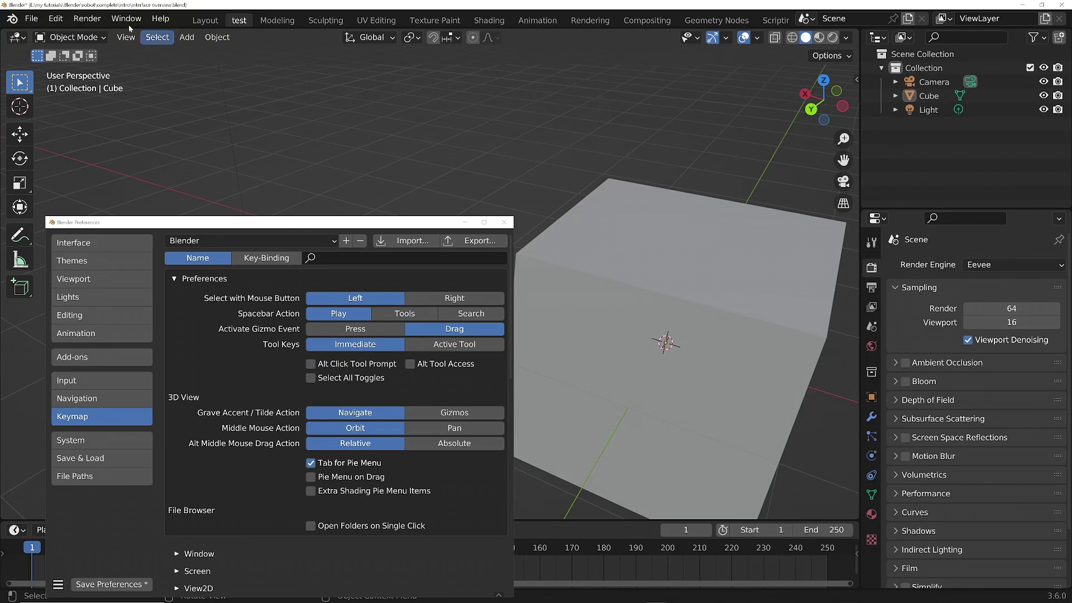
{"action": "left_click", "coordinate": [99, 37]}
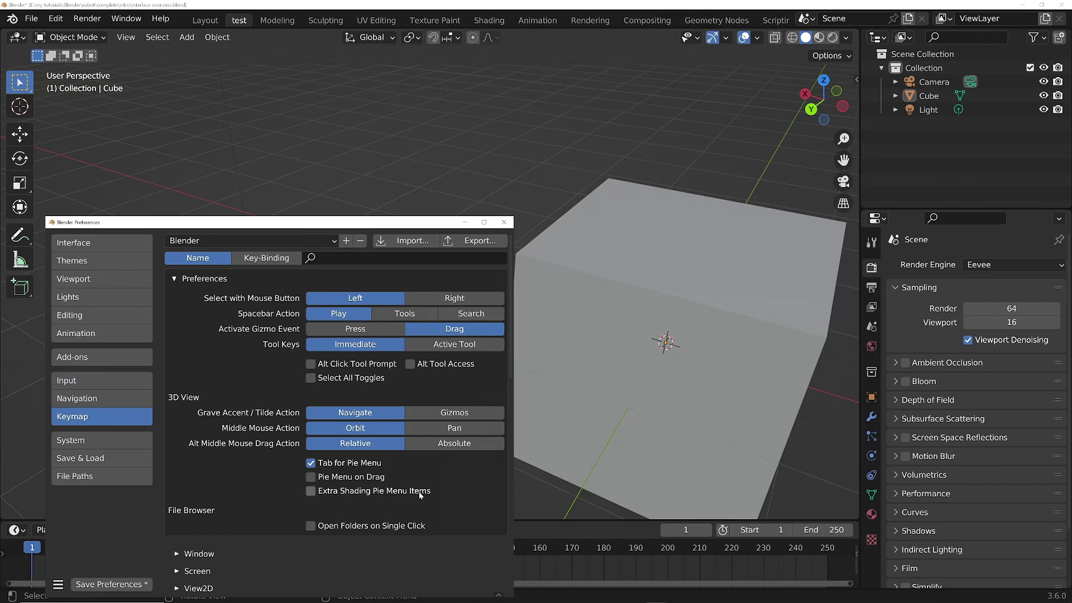
- Preview the cube in wireframe, solid and material preview shading
{"action": "left_click_drag", "start_coordinate": [354, 236], "coordinate": [307, 245]}
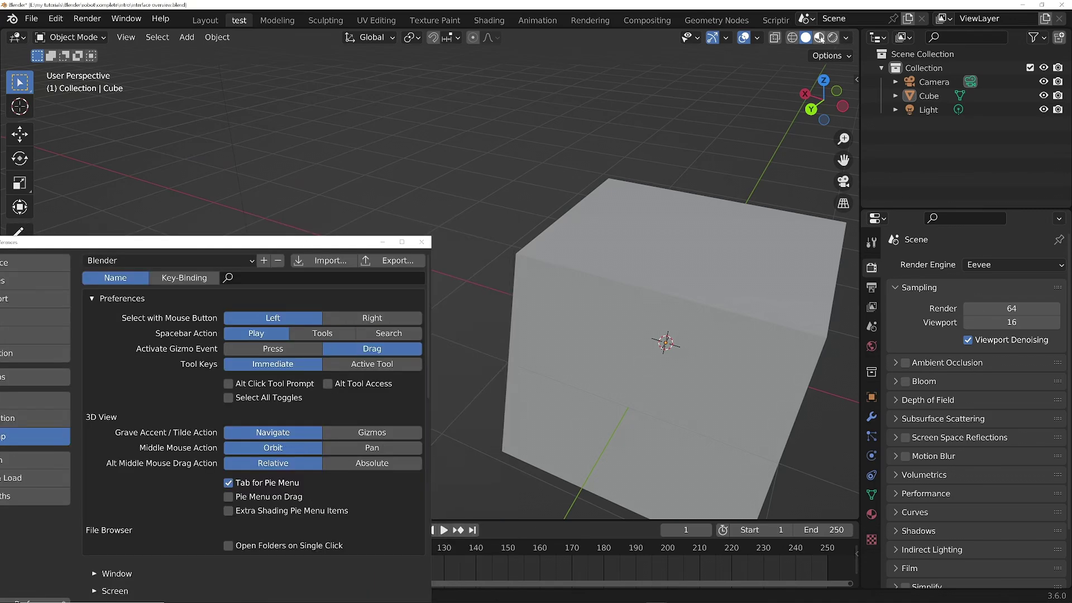
{"action": "left_click", "coordinate": [792, 38]}
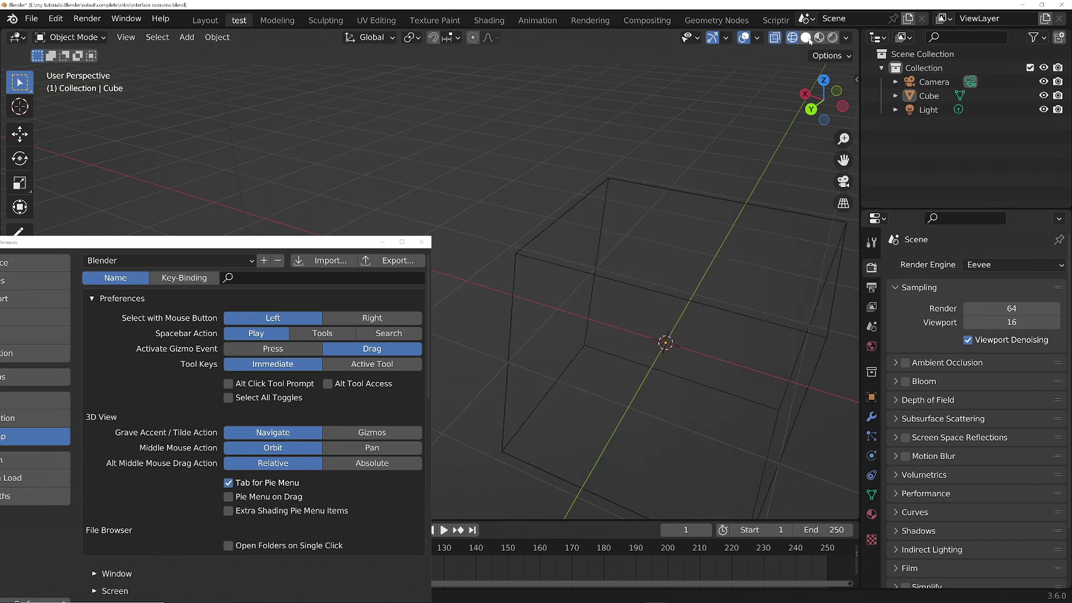
{"action": "left_click", "coordinate": [806, 38]}
{"action": "left_click", "coordinate": [819, 38]}
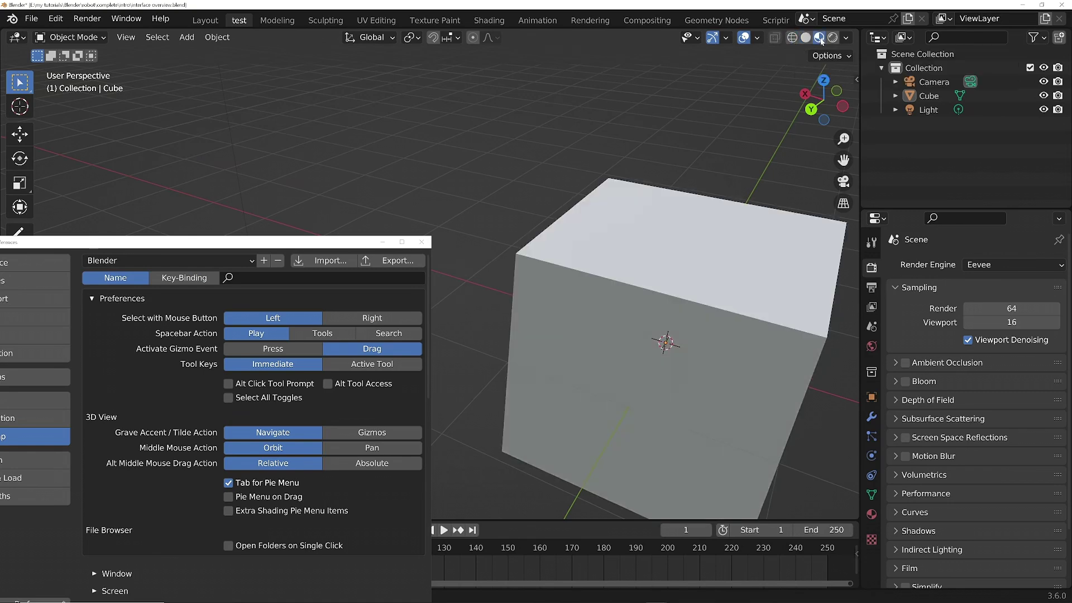
{"action": "middle_click_drag", "start_coordinate": [665, 342], "coordinate": [604, 306], "text": "shift"}
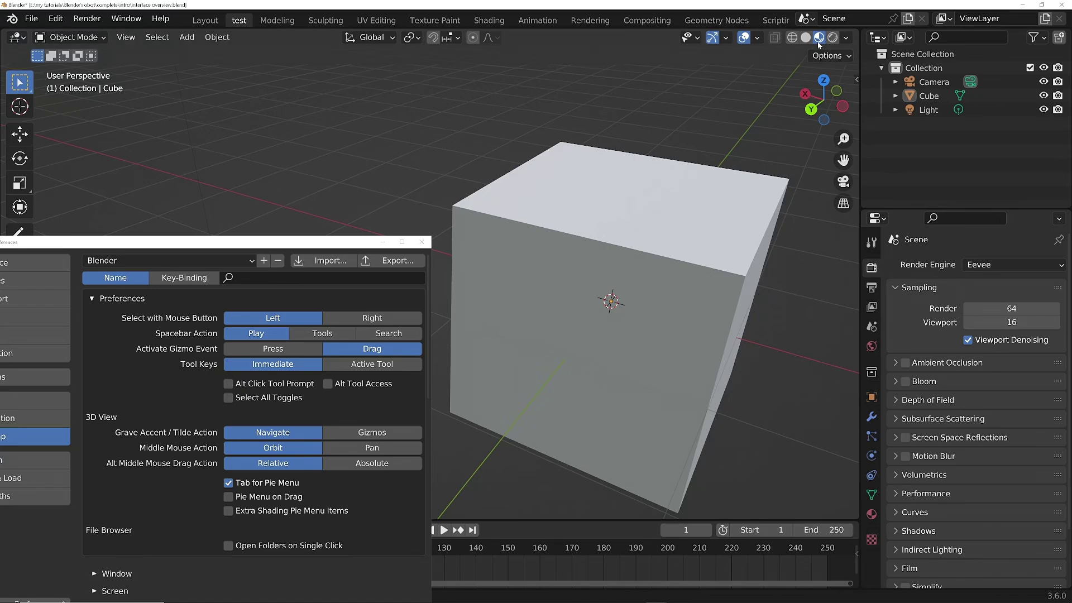
{"action": "middle_click_drag", "start_coordinate": [644, 199], "coordinate": [663, 250]}
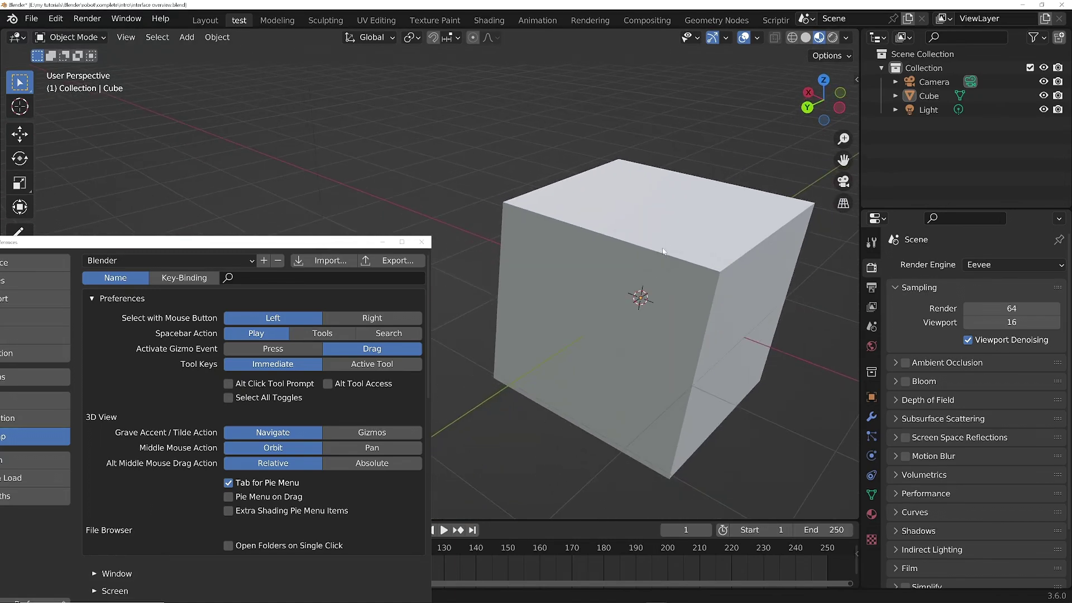
- Switch the viewport from rendered back to solid shading and try the Z shading pie
{"action": "left_click", "coordinate": [832, 37]}
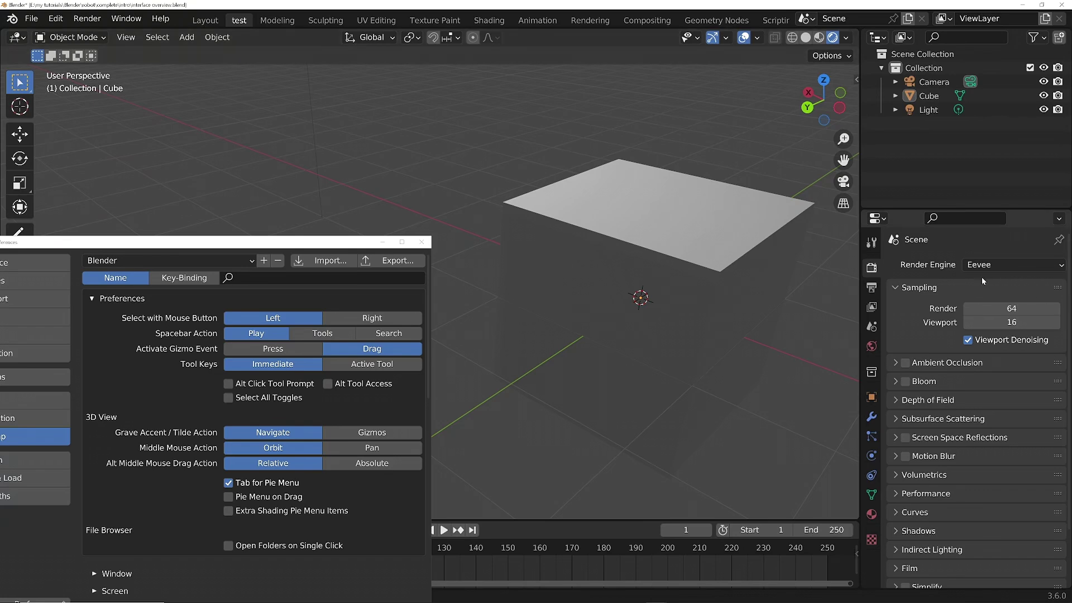
{"action": "left_click", "coordinate": [806, 38]}
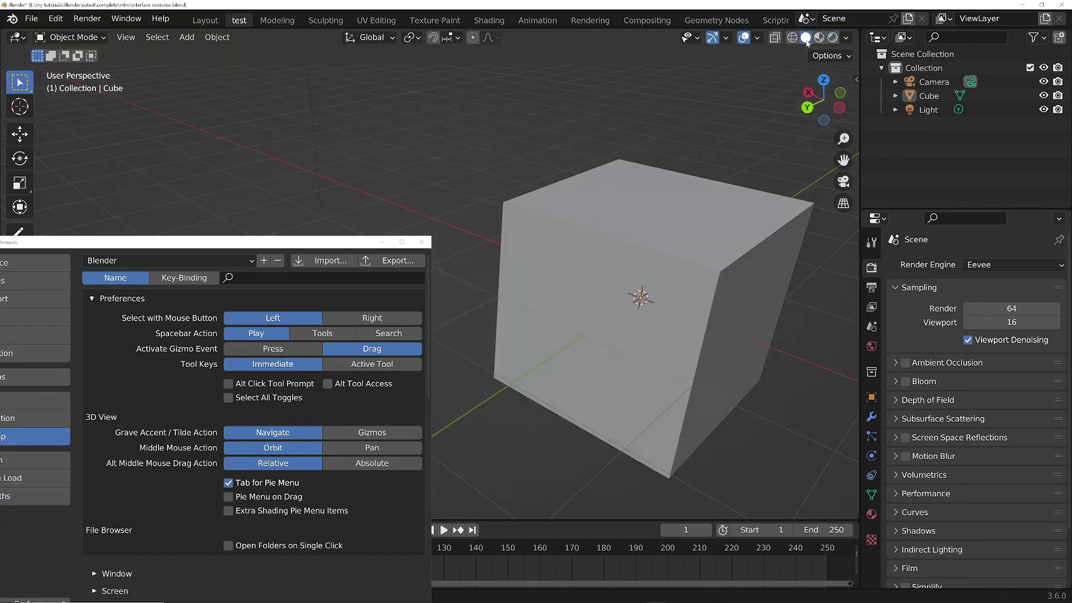
{"action": "key", "text": "z"}
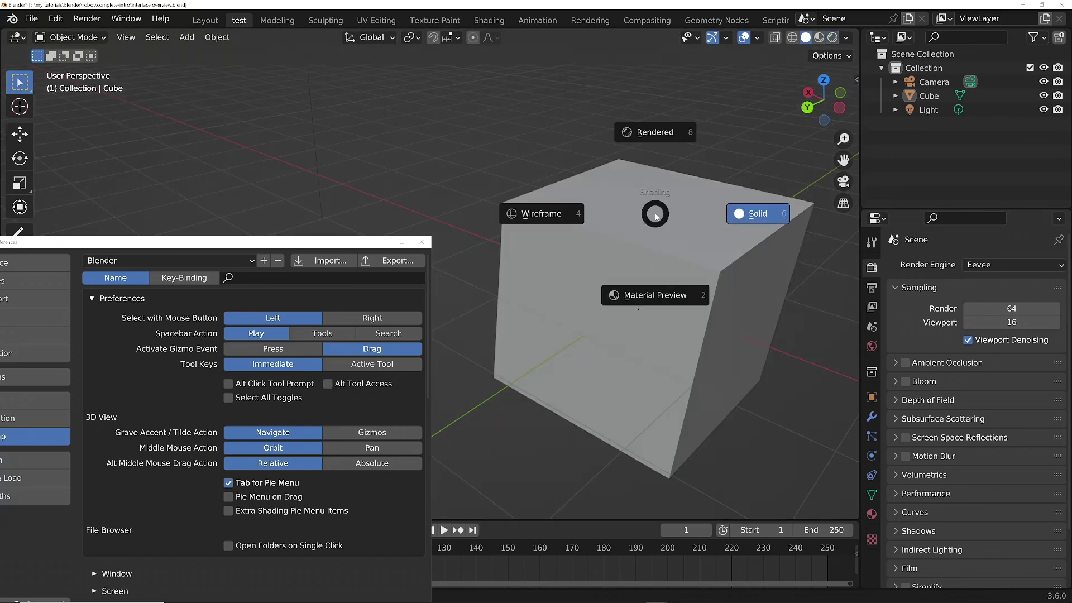
{"action": "left_click", "coordinate": [694, 255]}
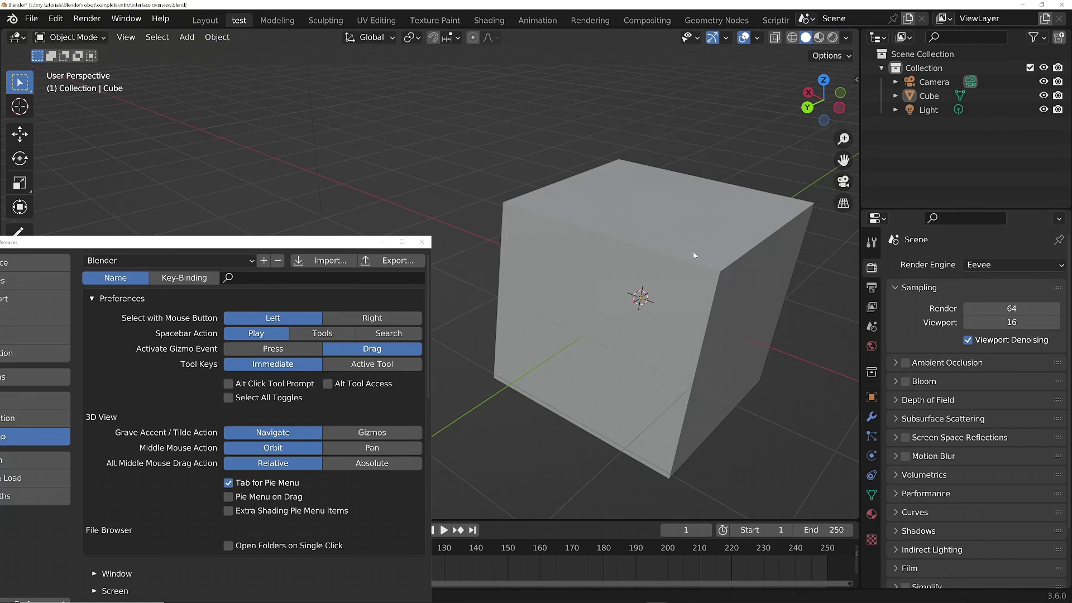
- Enable Extra Shading Pie Menu Items and check the viewport overlays toggle
{"action": "left_click", "coordinate": [228, 511]}
{"action": "left_click", "coordinate": [743, 41]}
{"action": "left_click", "coordinate": [743, 41]}
- Toggle X-Ray and overlays on and off from the Z shading pie, ending with an opaque cube
{"action": "key", "text": "z"}
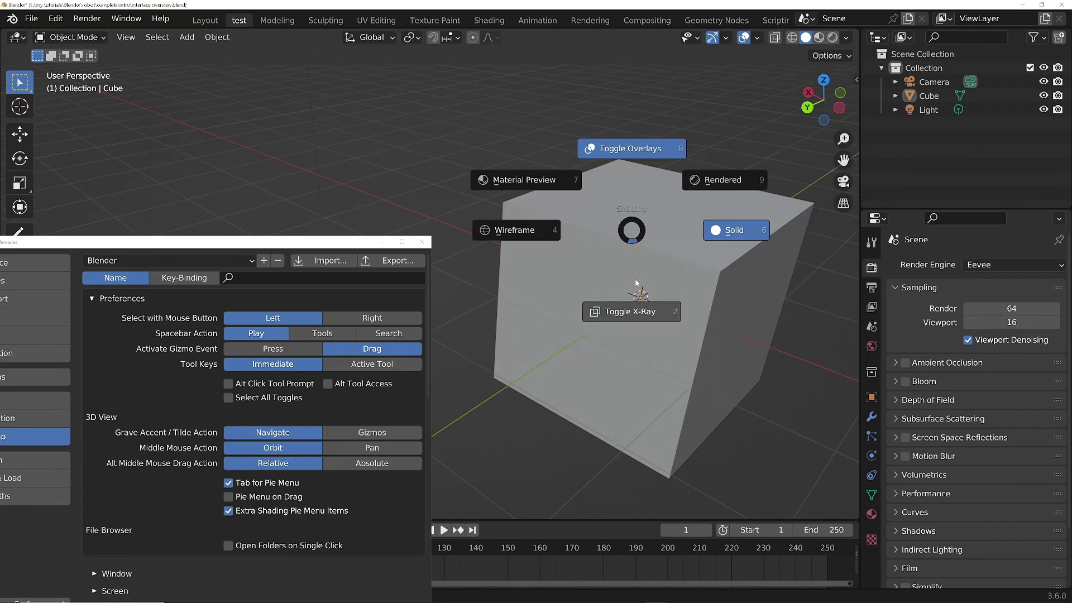
{"action": "left_click", "coordinate": [621, 311]}
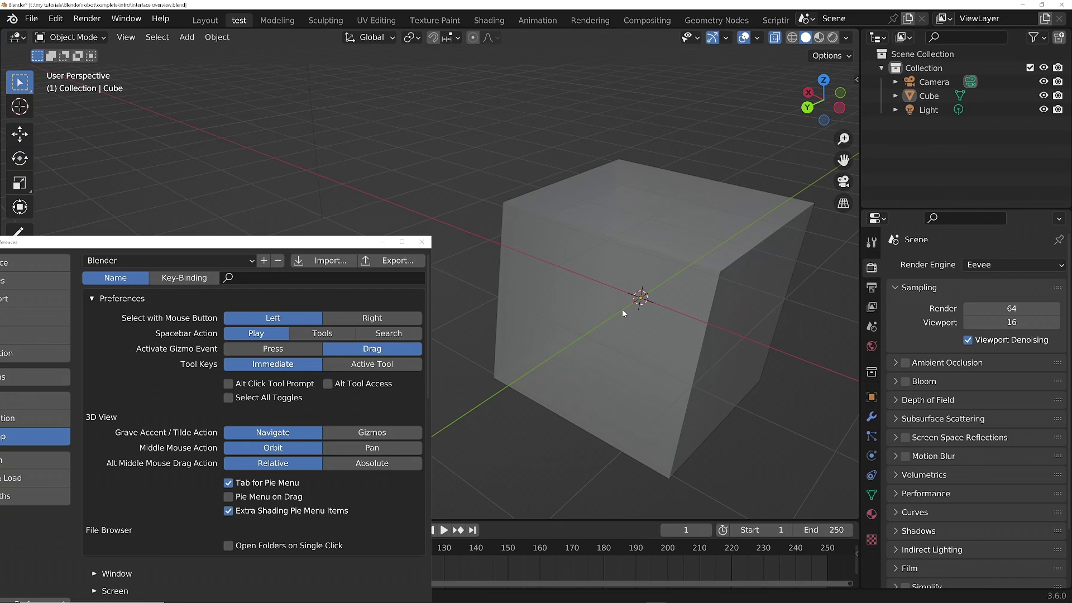
{"action": "key", "text": "z"}
{"action": "left_click", "coordinate": [631, 230]}
{"action": "key", "text": "z"}
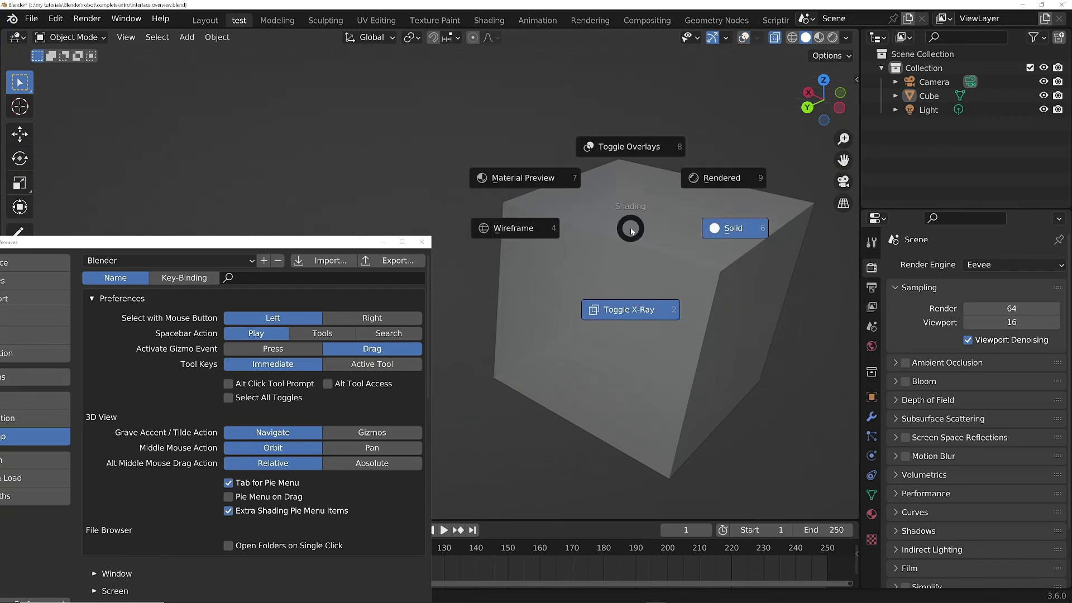
{"action": "left_click", "coordinate": [629, 148]}
{"action": "key", "text": "z"}
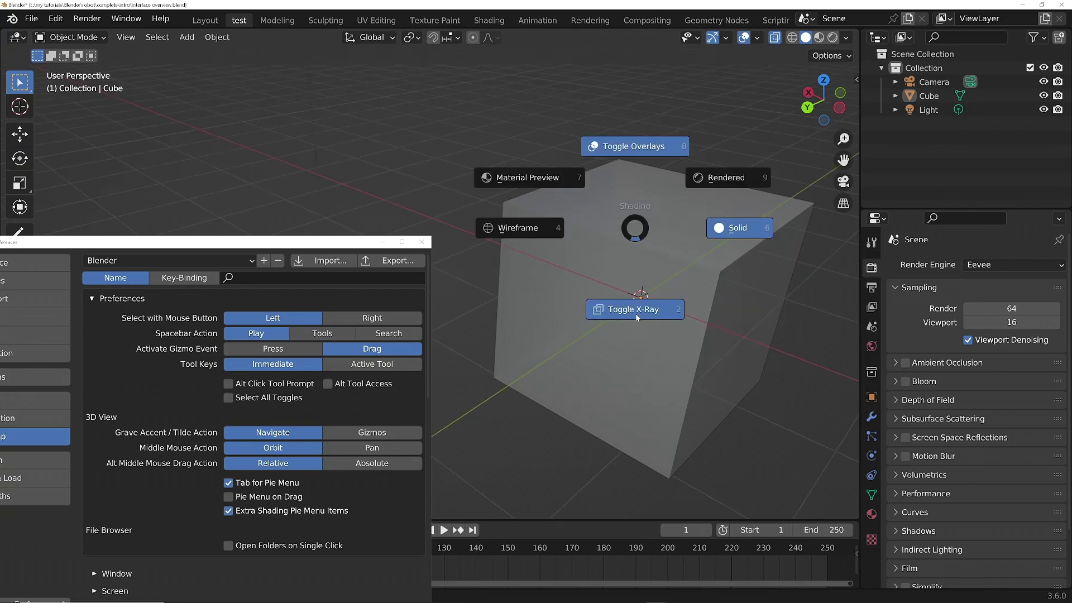
{"action": "left_click", "coordinate": [634, 313]}
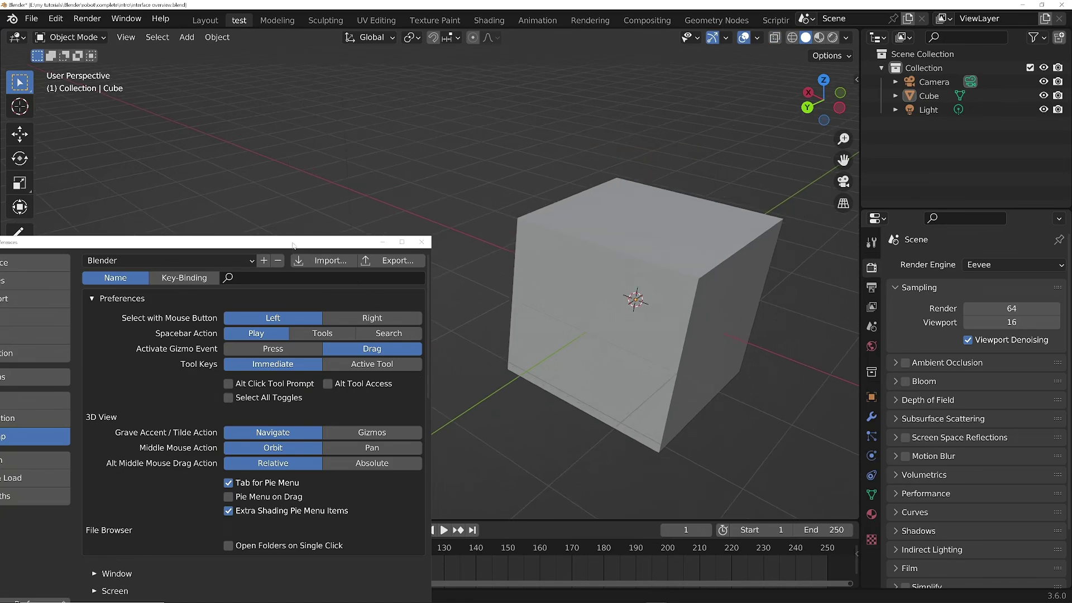
- Compare Cycles render devices in System preferences: CUDA, OptiX, HIP, then oneAPI
{"action": "left_click_drag", "start_coordinate": [443, 146], "coordinate": [444, 148]}
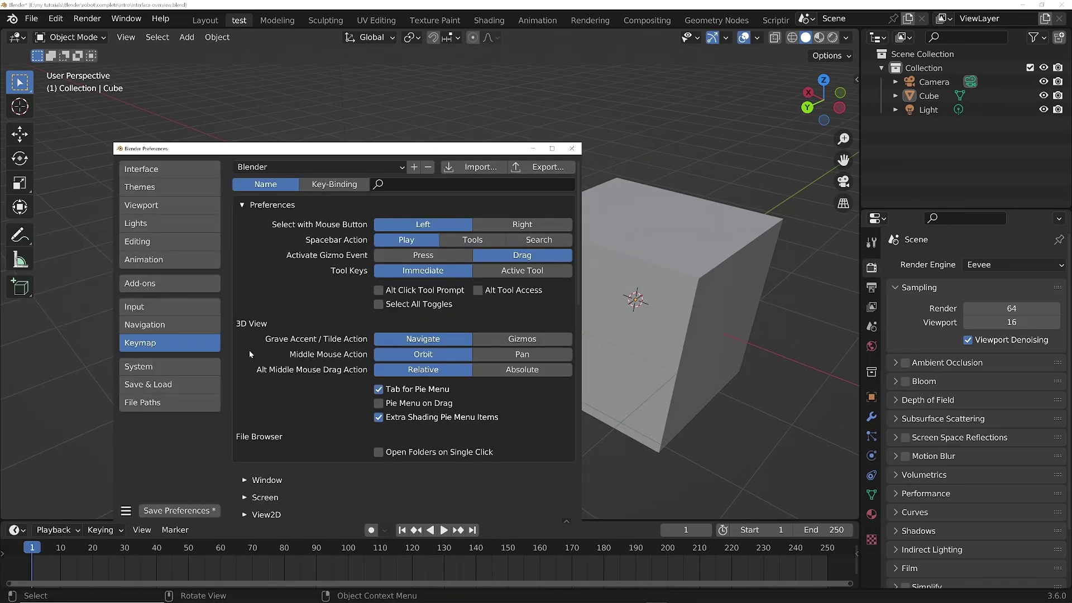
{"action": "left_click", "coordinate": [149, 366]}
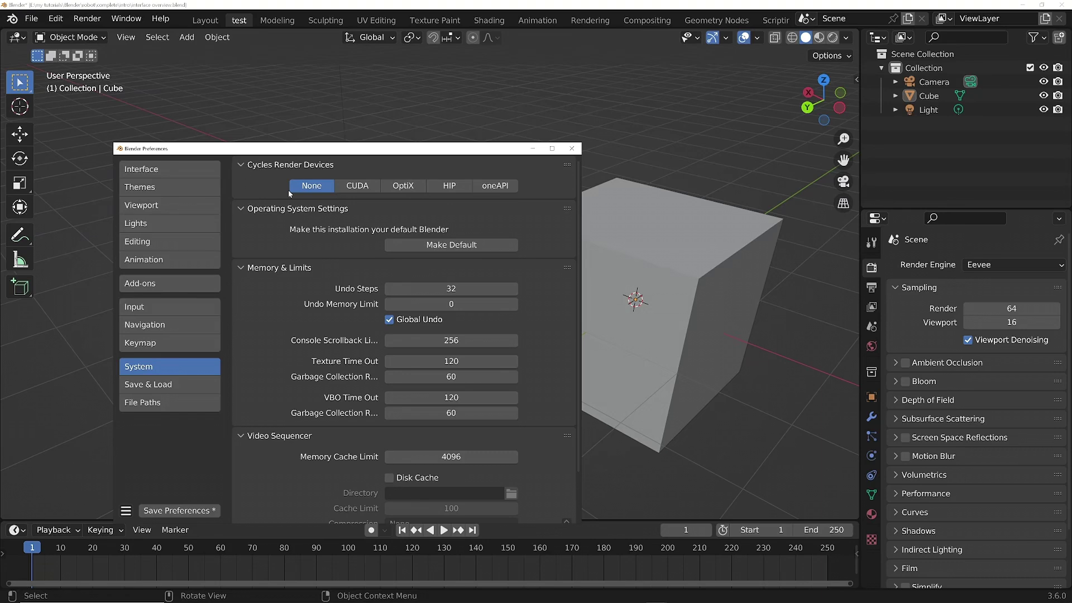
{"action": "left_click", "coordinate": [358, 187]}
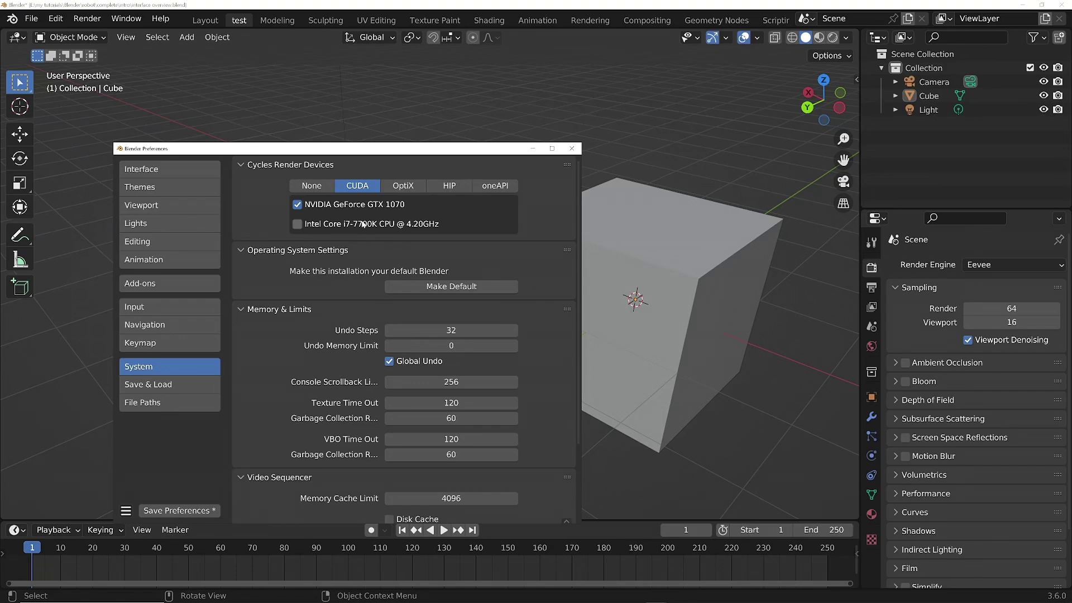
{"action": "left_click", "coordinate": [406, 190]}
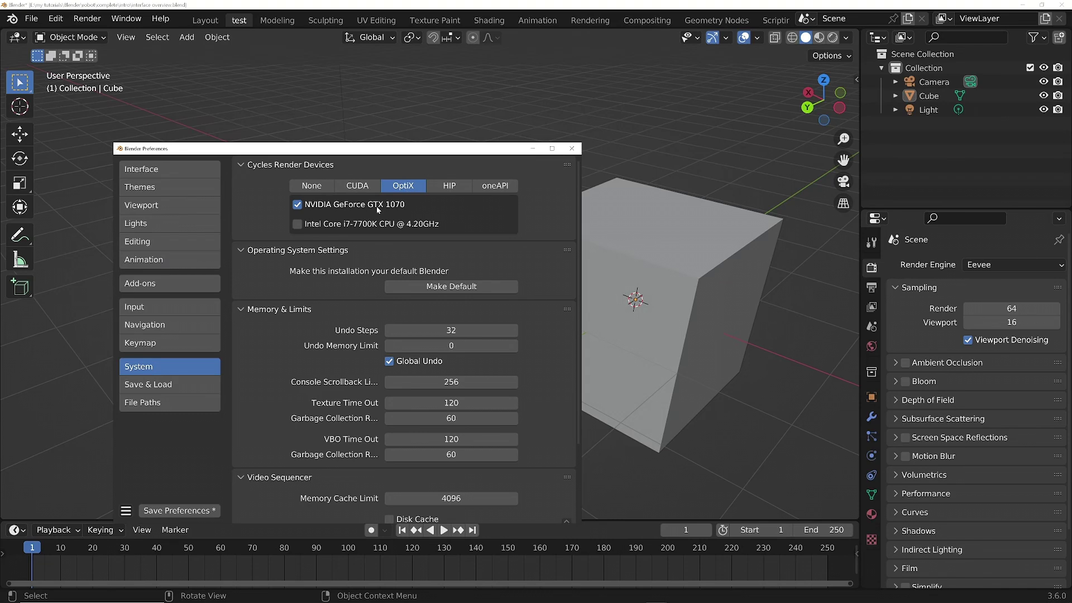
{"action": "left_click", "coordinate": [449, 187]}
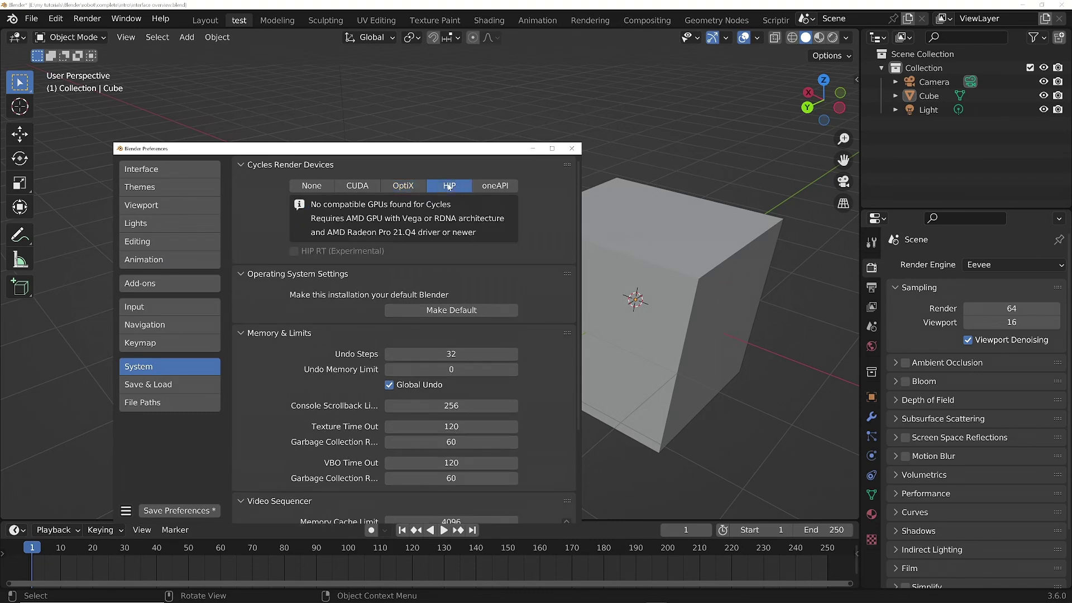
{"action": "left_click", "coordinate": [494, 188]}
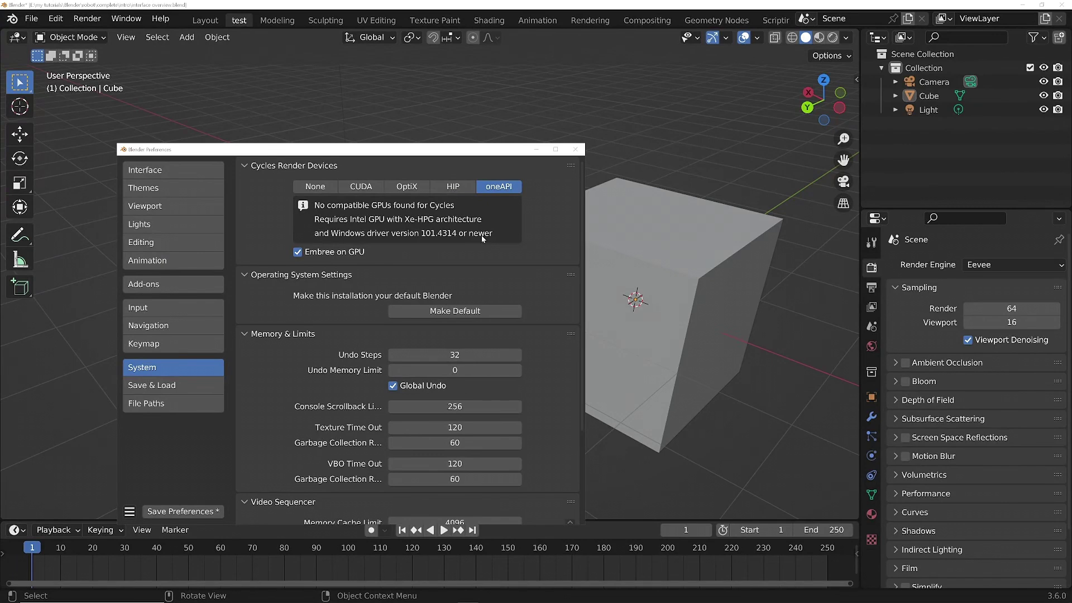
- Show the Input preferences for keyboard, mouse and tablet
{"action": "left_click", "coordinate": [166, 308]}
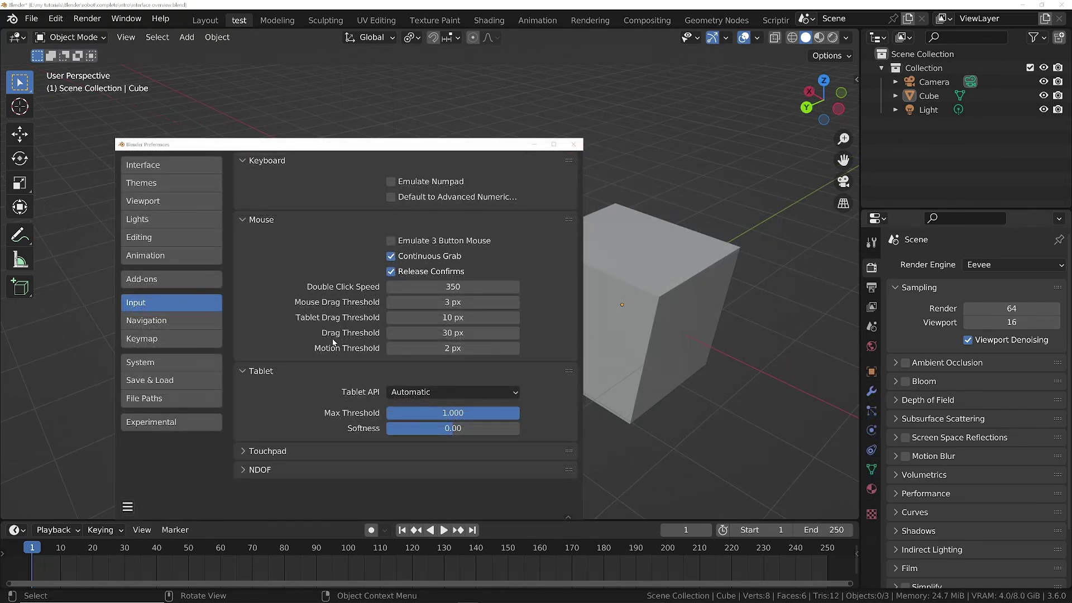
- List all add-ons filtered by 'node' to show Node Arrange and Node Wrangler
{"action": "left_click", "coordinate": [163, 278]}
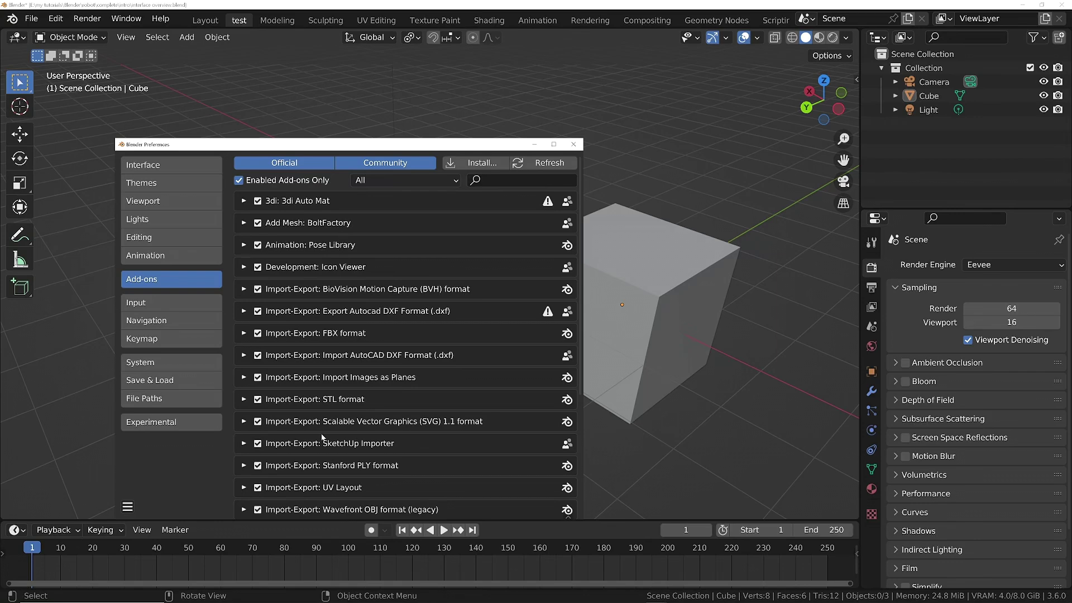
{"action": "left_click", "coordinate": [239, 180]}
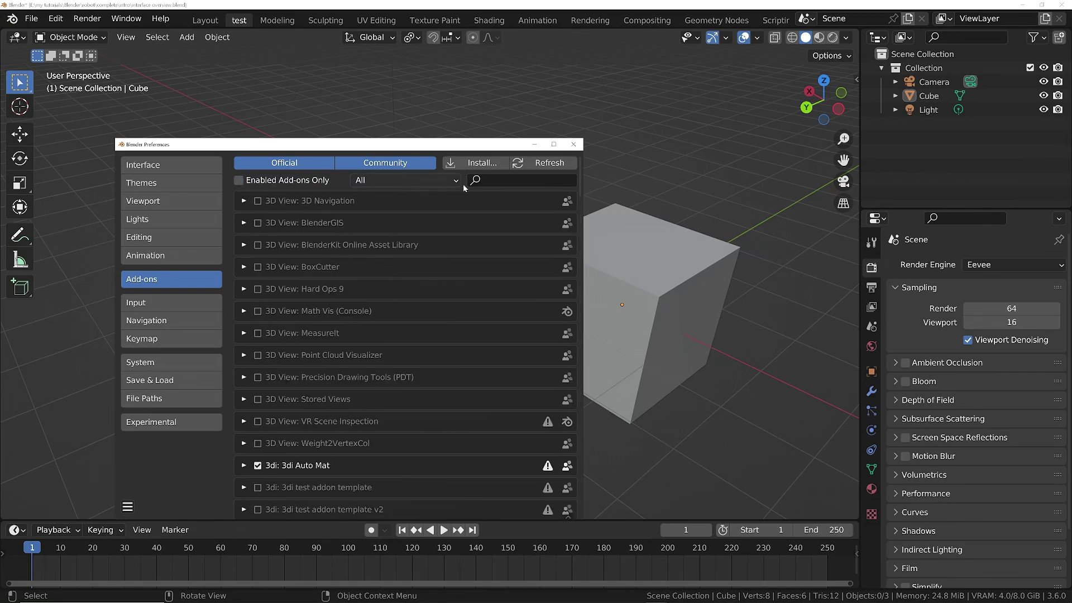
{"action": "left_click", "coordinate": [491, 180]}
{"action": "type", "text": "node"}
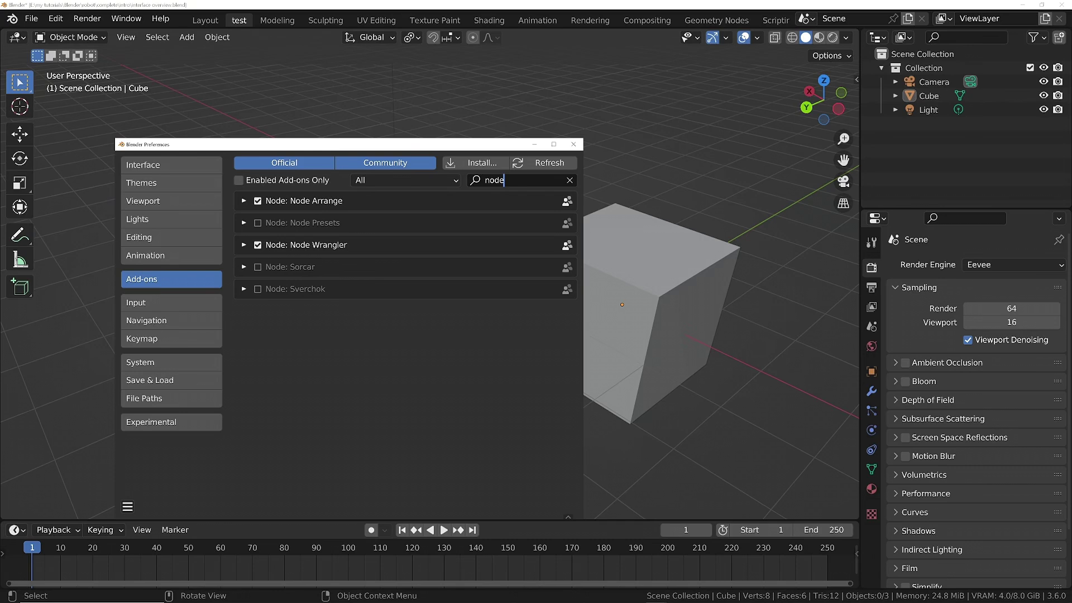